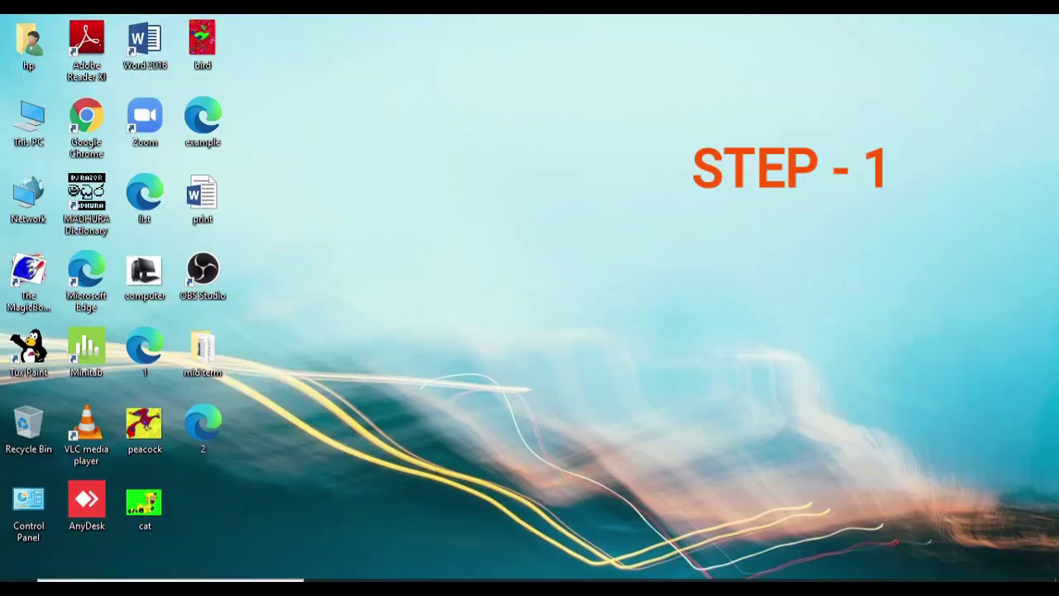
Step: Search Windows for 'pub' so Publisher 2016 shows as the best match
{"action": "key", "text": "super+s"}
{"action": "type", "text": "pub"}
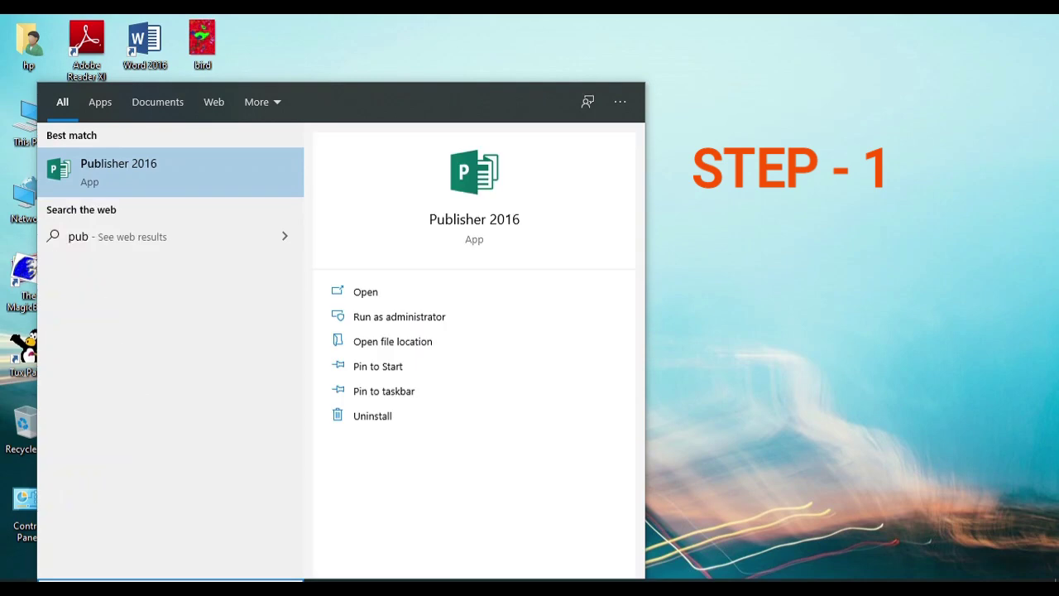
Step: Launch Publisher 2016 and create a publication from the Featured Milestone birthday poster template
{"action": "left_click", "coordinate": [208, 189]}
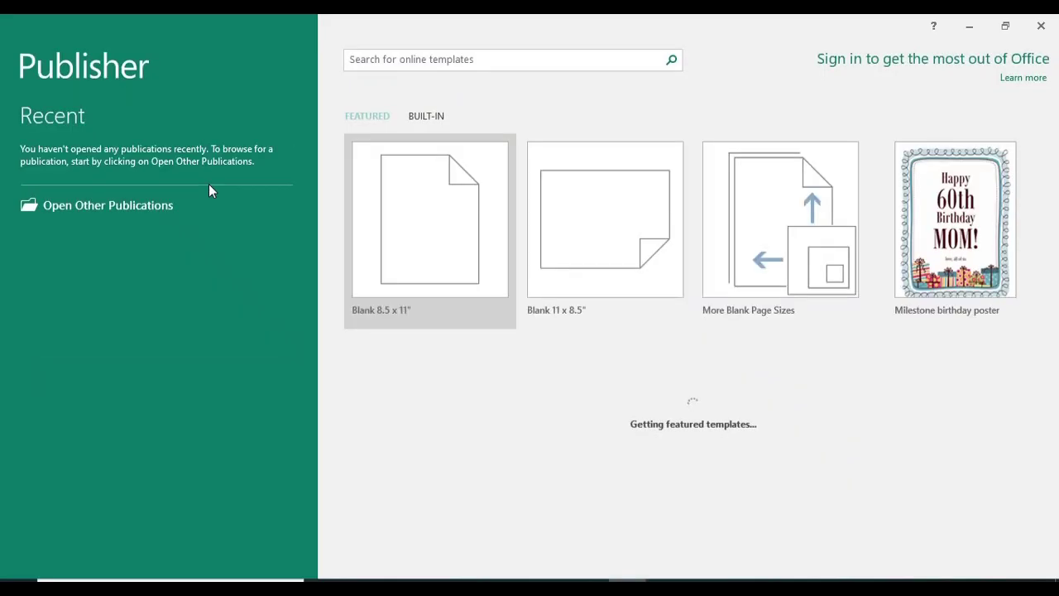
{"action": "left_click", "coordinate": [381, 124]}
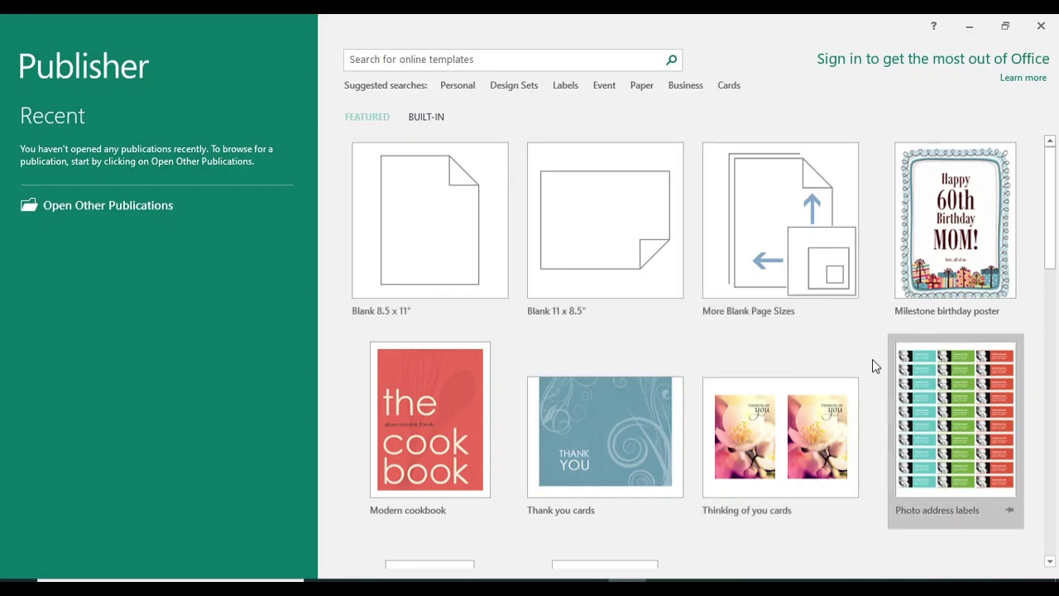
{"action": "scroll", "coordinate": [875, 365], "scroll_direction": "down", "scroll_amount": 2}
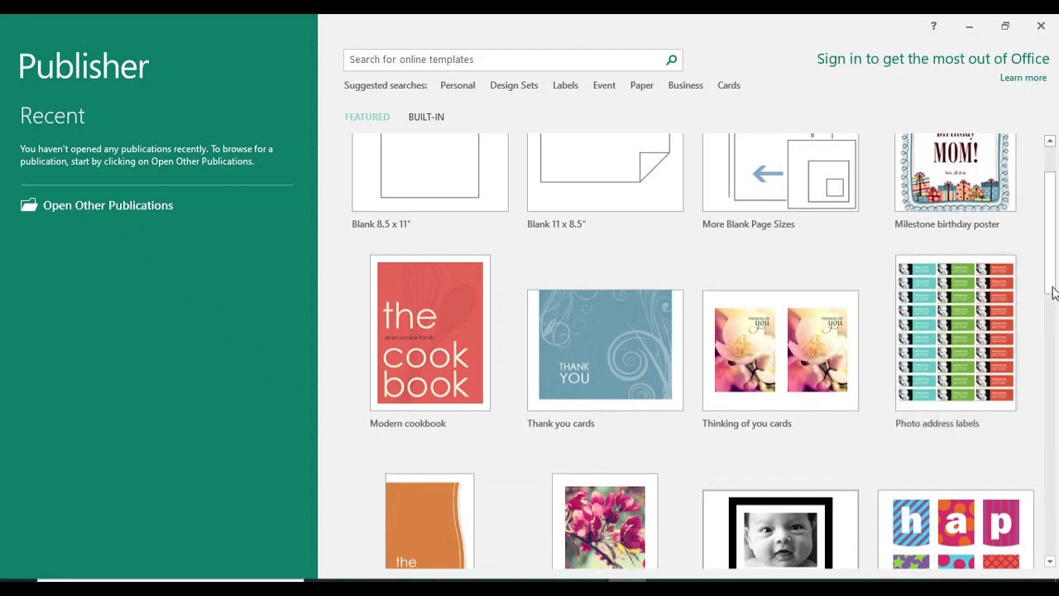
{"action": "scroll", "coordinate": [1047, 253], "scroll_direction": "up", "scroll_amount": 2}
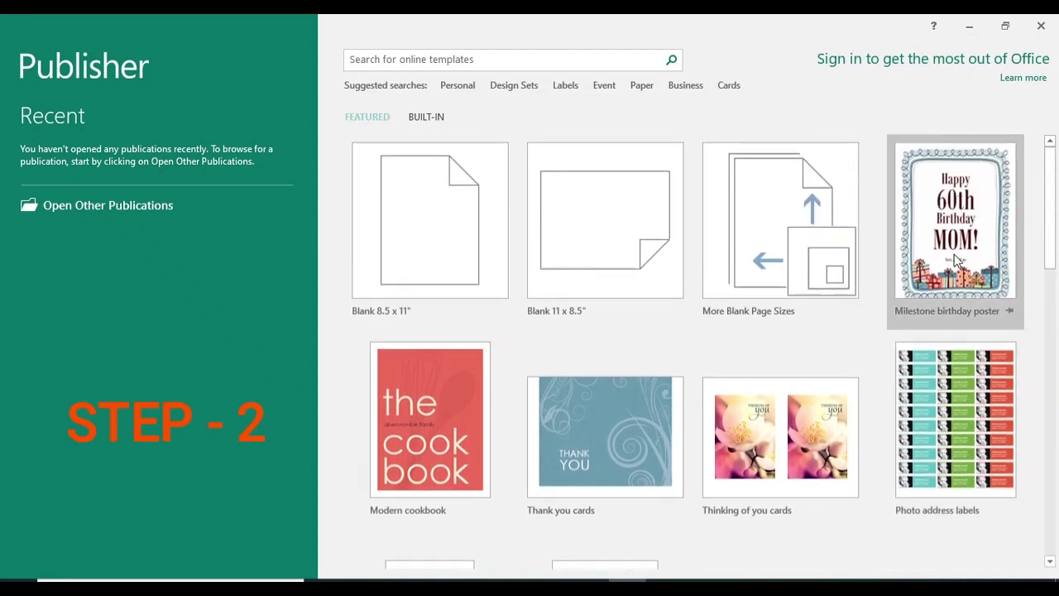
{"action": "left_click", "coordinate": [956, 258]}
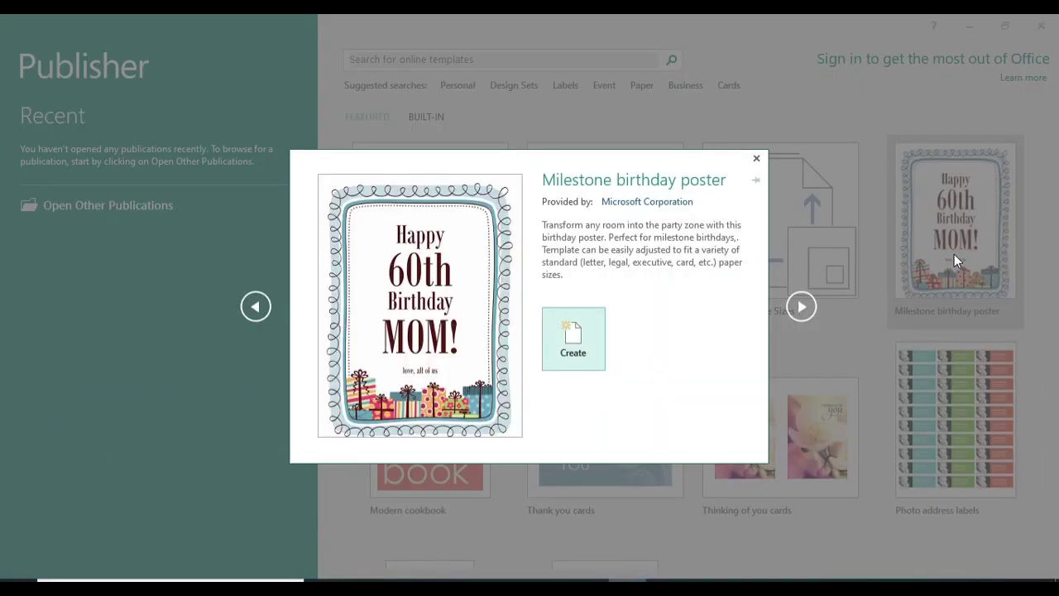
{"action": "left_click", "coordinate": [576, 333]}
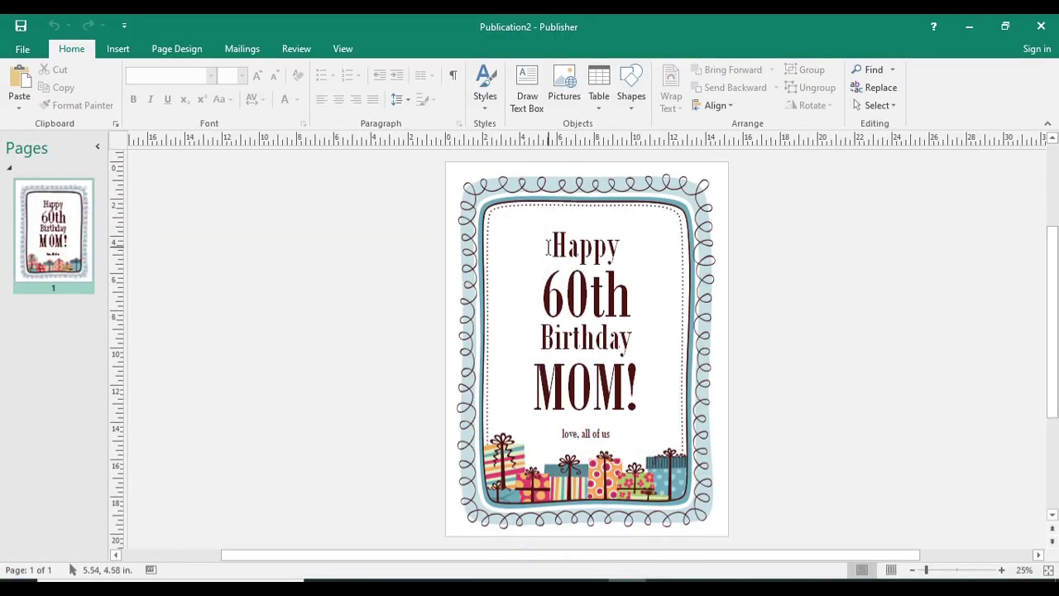
Step: Delete the 'Happy 60th' and 'Birthday' through 'love, all of us' poster text
{"action": "left_click_drag", "start_coordinate": [547, 246], "coordinate": [595, 278]}
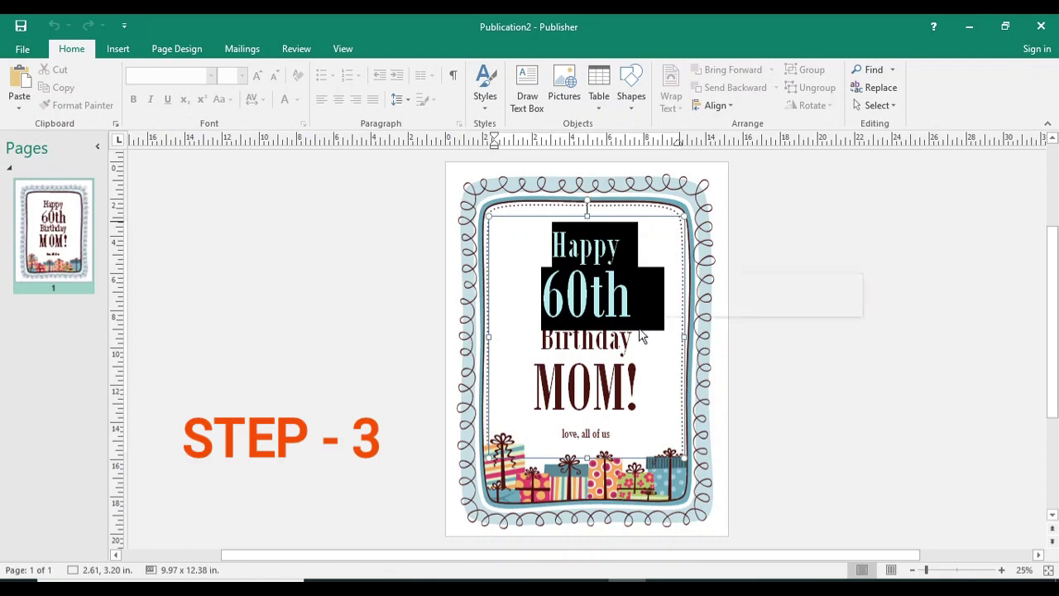
{"action": "key", "text": "Delete"}
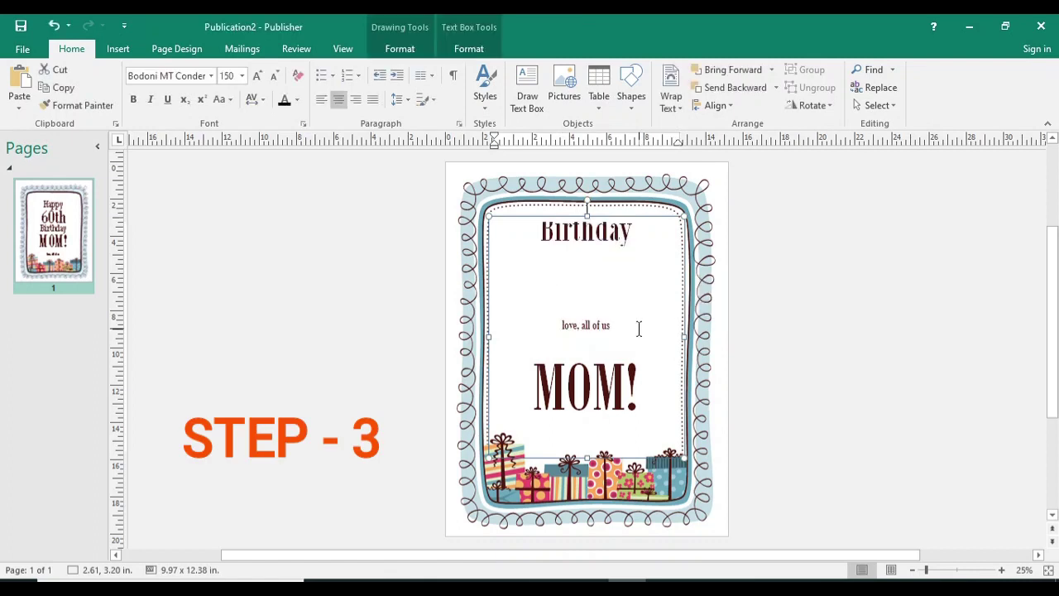
{"action": "left_click_drag", "start_coordinate": [534, 230], "coordinate": [668, 398]}
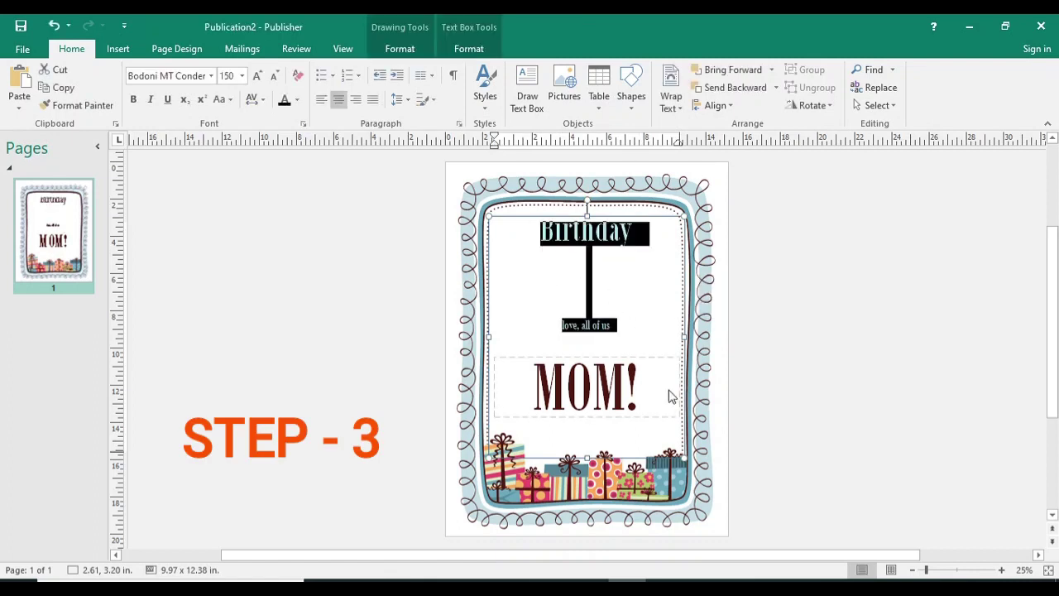
{"action": "key", "text": "Delete"}
Step: Change 'MOM!' to 'MERRY' and select its text box
{"action": "left_click", "coordinate": [626, 388]}
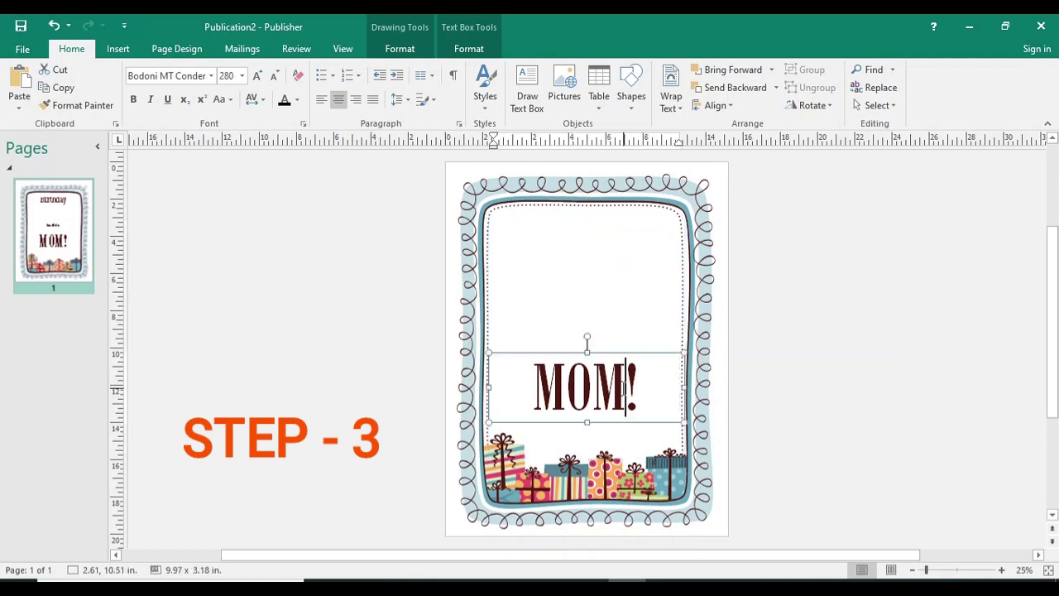
{"action": "key", "text": "BackSpace"}
{"action": "key", "text": "BackSpace"}
{"action": "type", "text": "ER"}
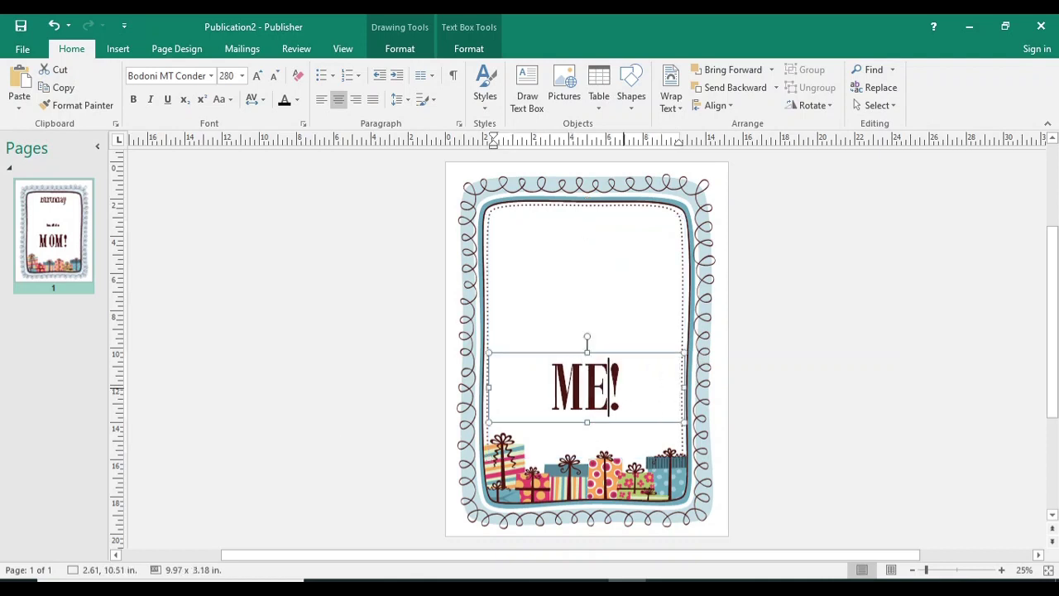
{"action": "type", "text": "RY"}
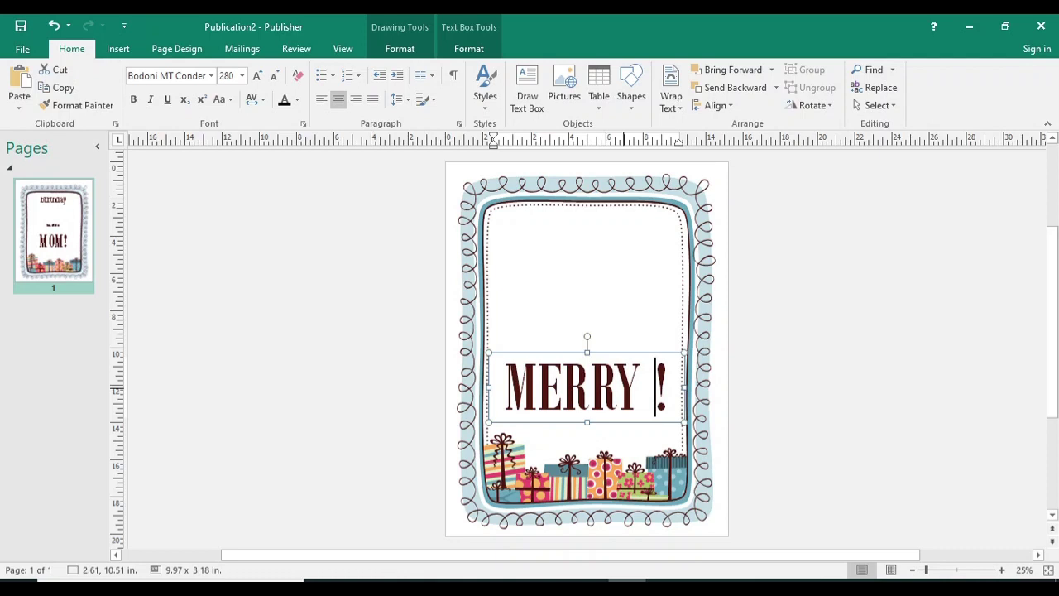
{"action": "key", "text": "Delete"}
{"action": "key", "text": "BackSpace"}
{"action": "left_click", "coordinate": [684, 403]}
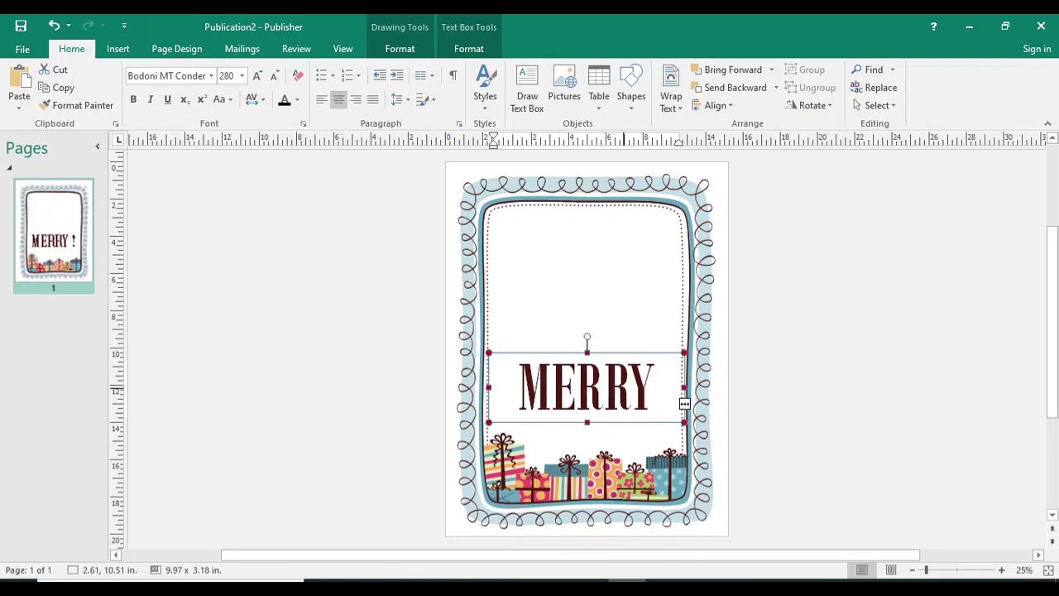
Step: Move the heading box to the top of the page and make it taller for a second line
{"action": "left_click", "coordinate": [506, 353]}
{"action": "left_click_drag", "start_coordinate": [506, 353], "coordinate": [506, 219]}
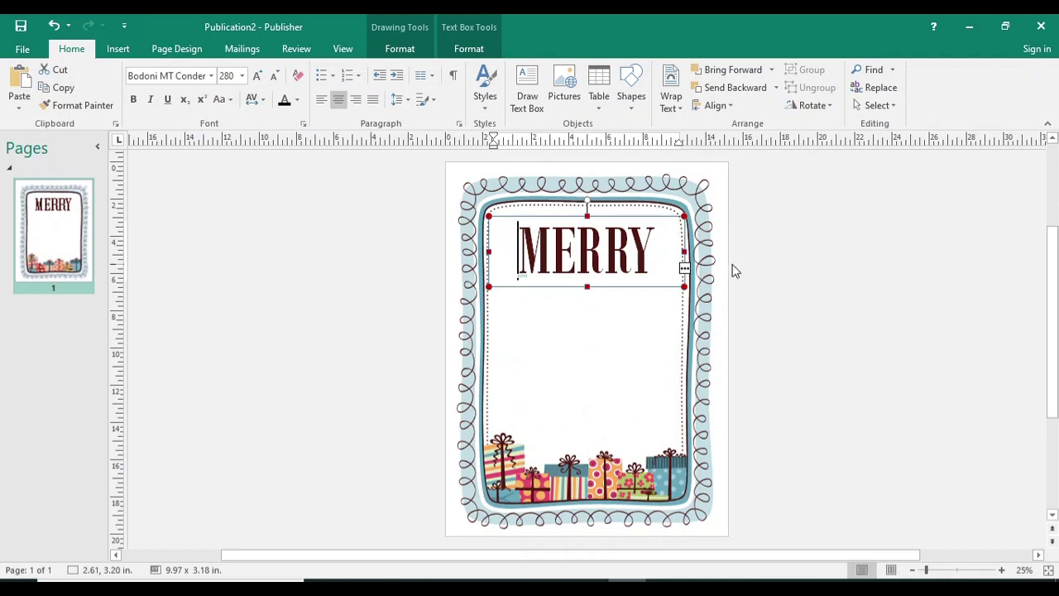
{"action": "left_click_drag", "start_coordinate": [683, 285], "coordinate": [681, 359]}
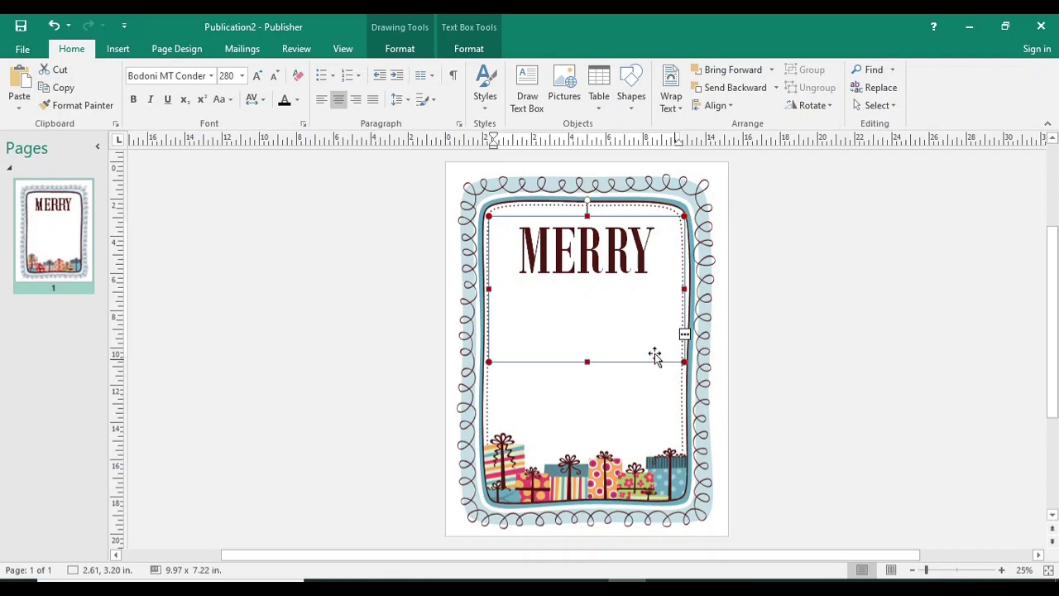
Step: Reduce the MERRY CHRISTMAS! heading font size step by step to 190 so it fits
{"action": "left_click_drag", "start_coordinate": [540, 257], "coordinate": [694, 364]}
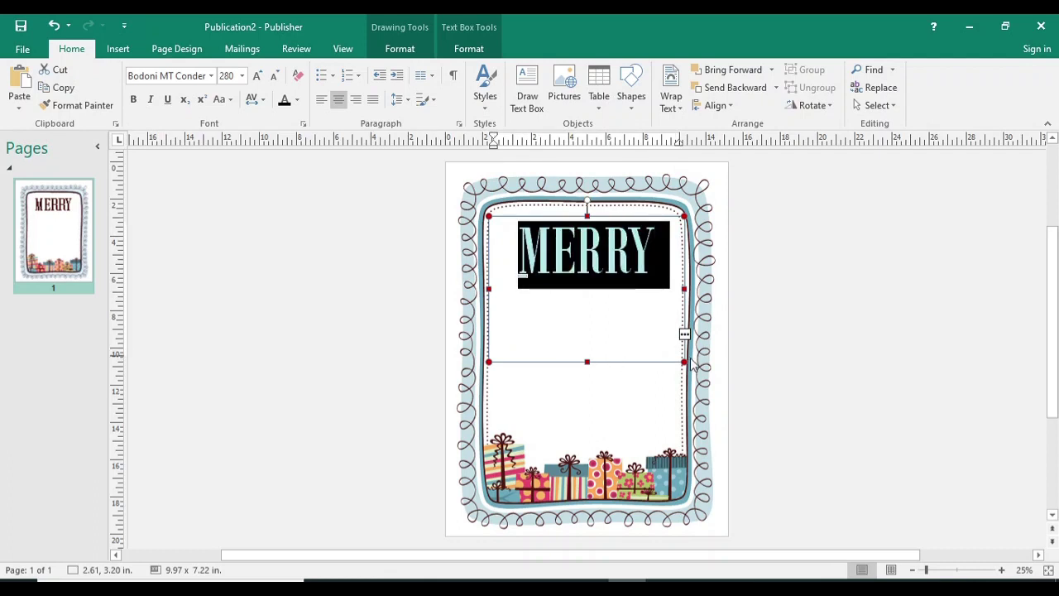
{"action": "left_click", "coordinate": [274, 77]}
{"action": "left_click", "coordinate": [275, 76]}
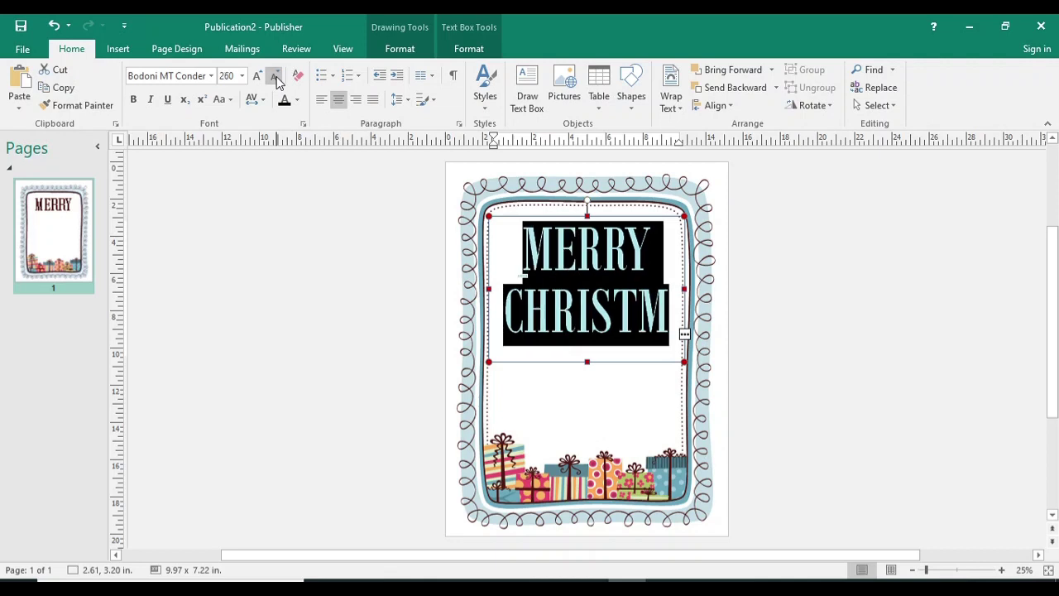
{"action": "left_click", "coordinate": [275, 76]}
{"action": "left_click", "coordinate": [275, 76]}
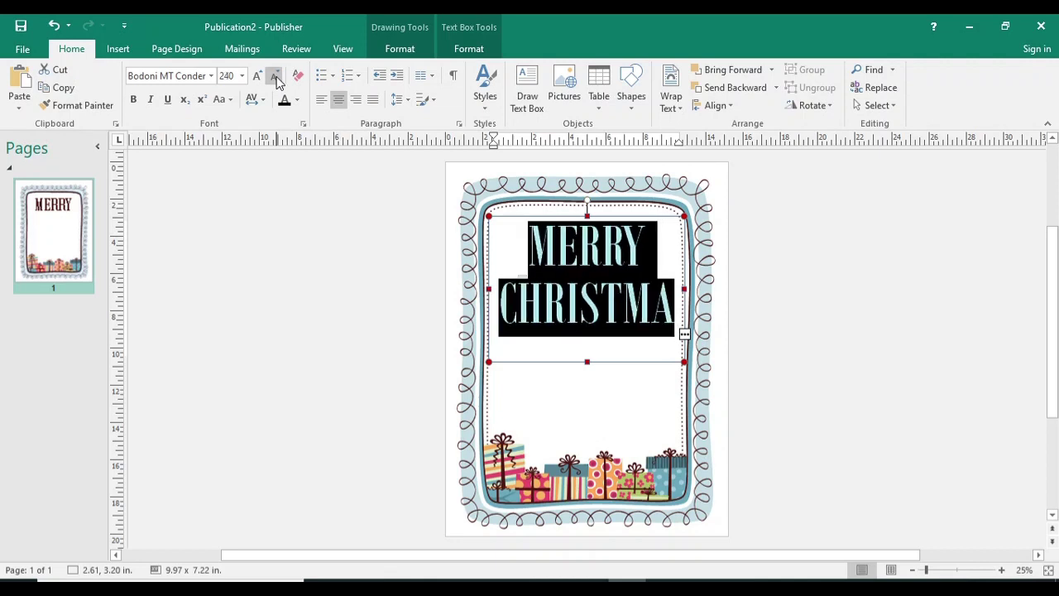
{"action": "left_click", "coordinate": [274, 77]}
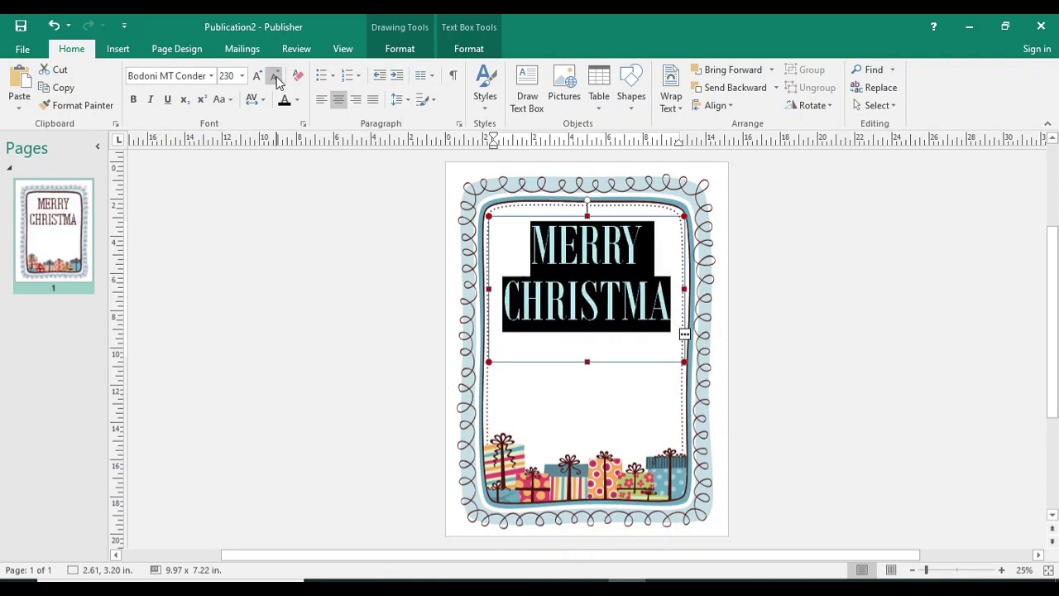
{"action": "left_click", "coordinate": [275, 76]}
{"action": "left_click", "coordinate": [274, 76]}
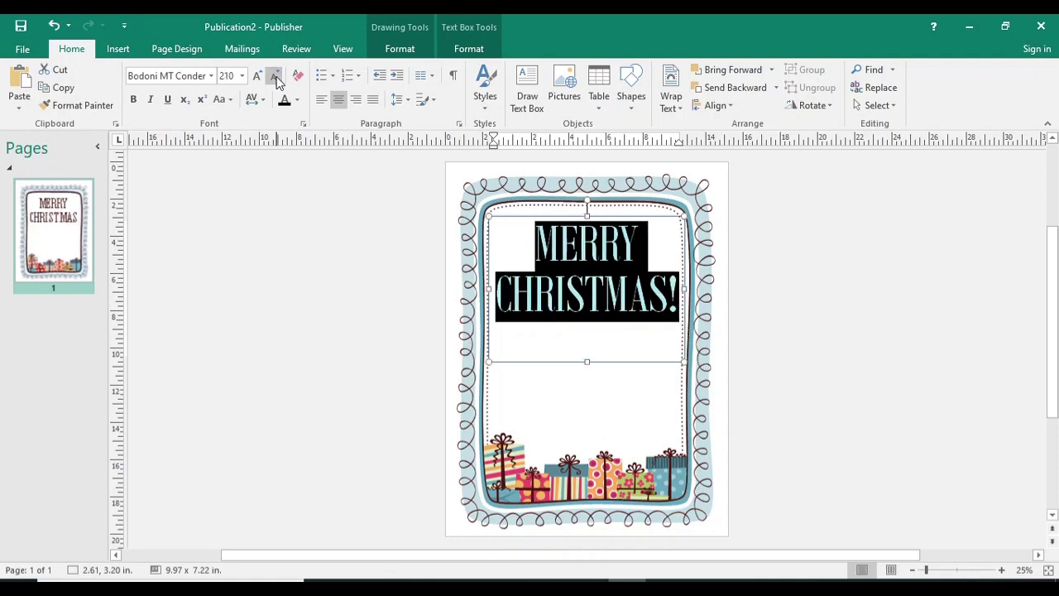
{"action": "left_click", "coordinate": [275, 76]}
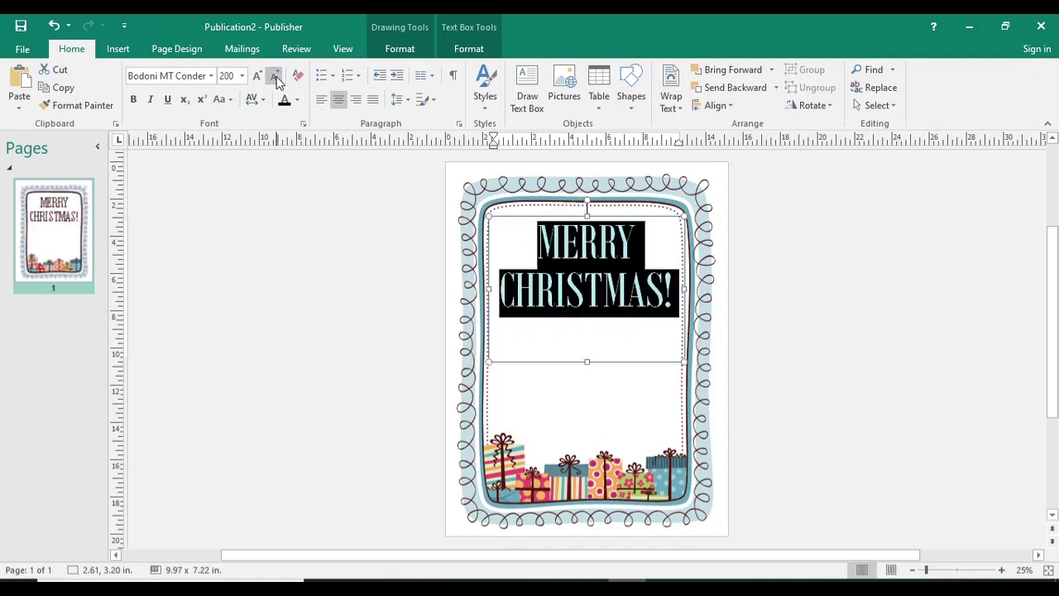
{"action": "left_click", "coordinate": [274, 76]}
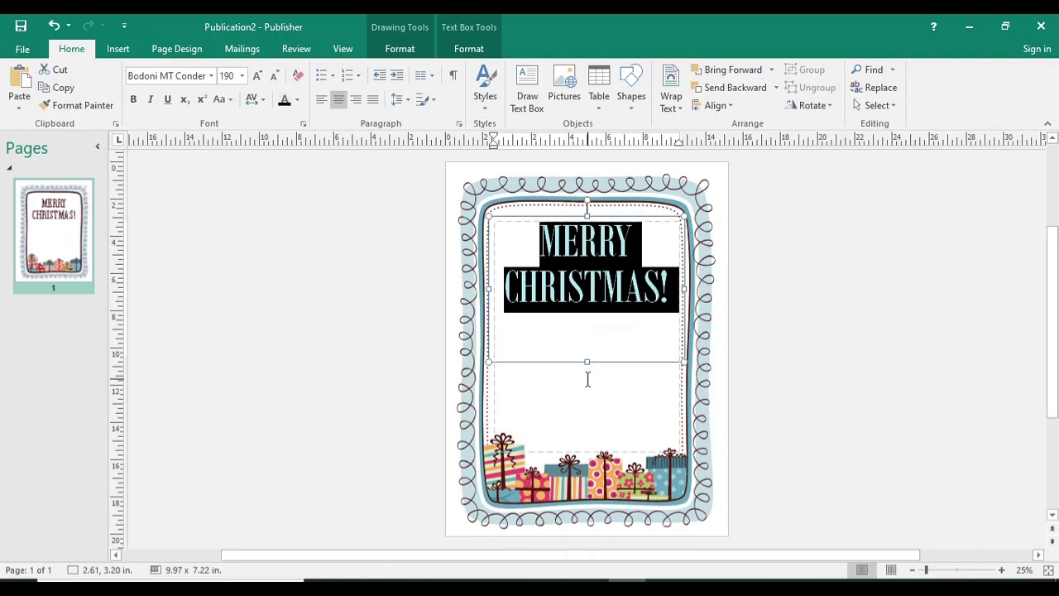
{"action": "left_click", "coordinate": [587, 379]}
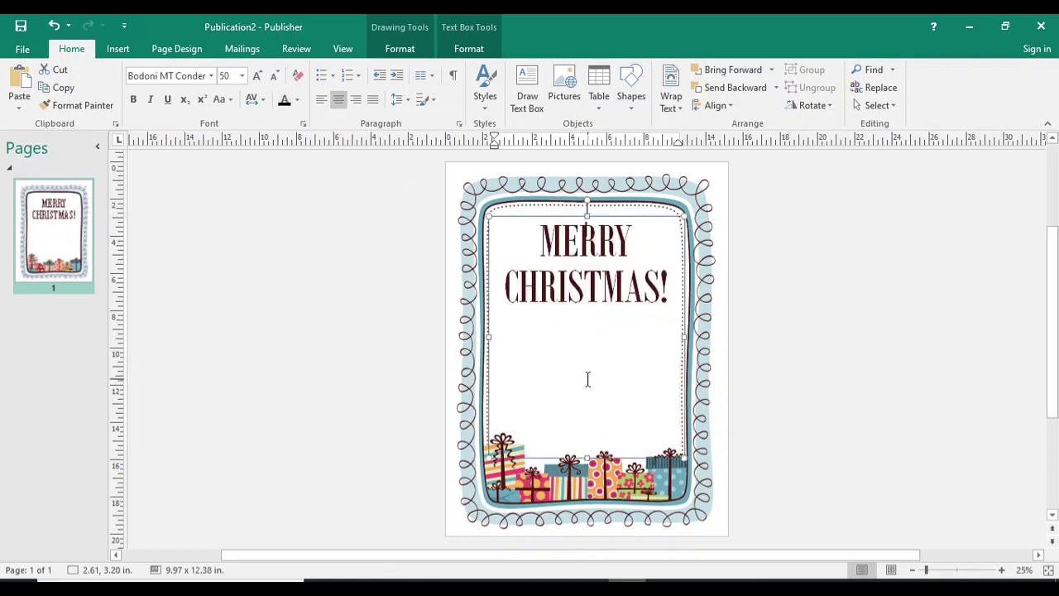
Step: Apply the Mistletoe colour scheme from the Page Design schemes gallery
{"action": "left_click", "coordinate": [554, 488]}
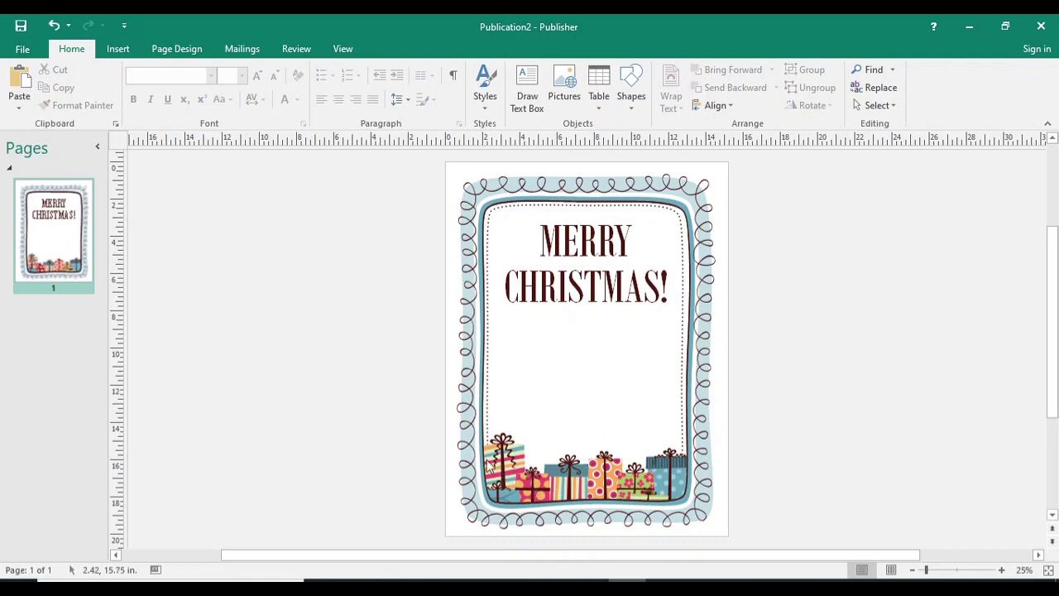
{"action": "left_click", "coordinate": [179, 51]}
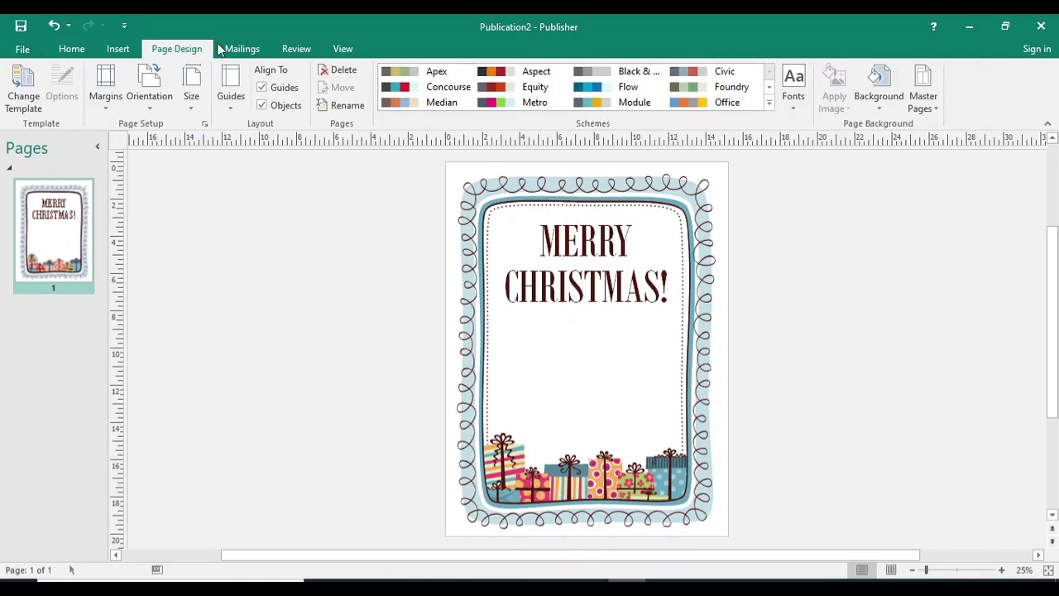
{"action": "left_click", "coordinate": [770, 104]}
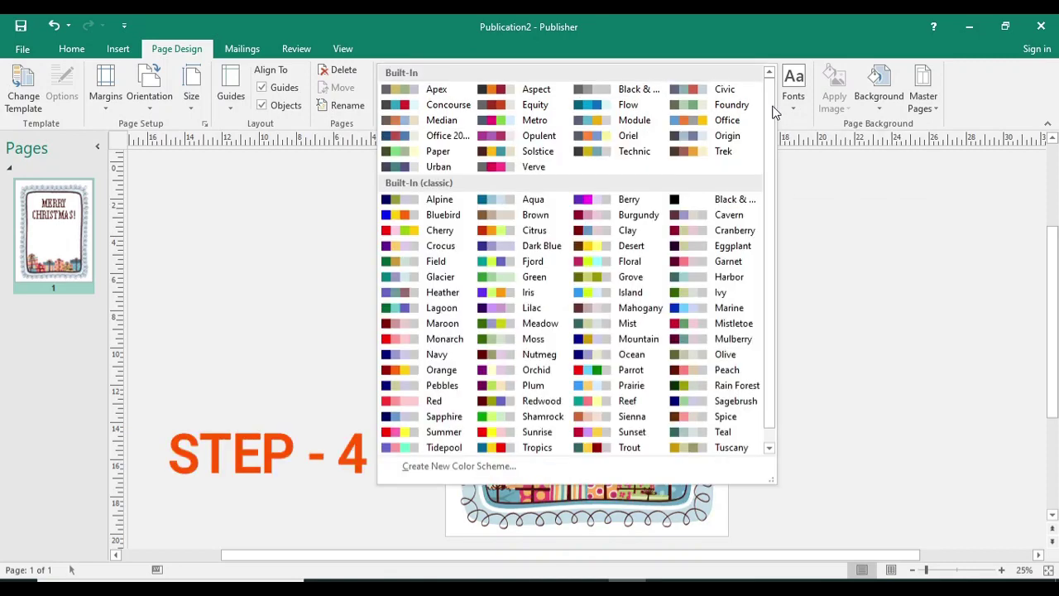
{"action": "left_click", "coordinate": [716, 324]}
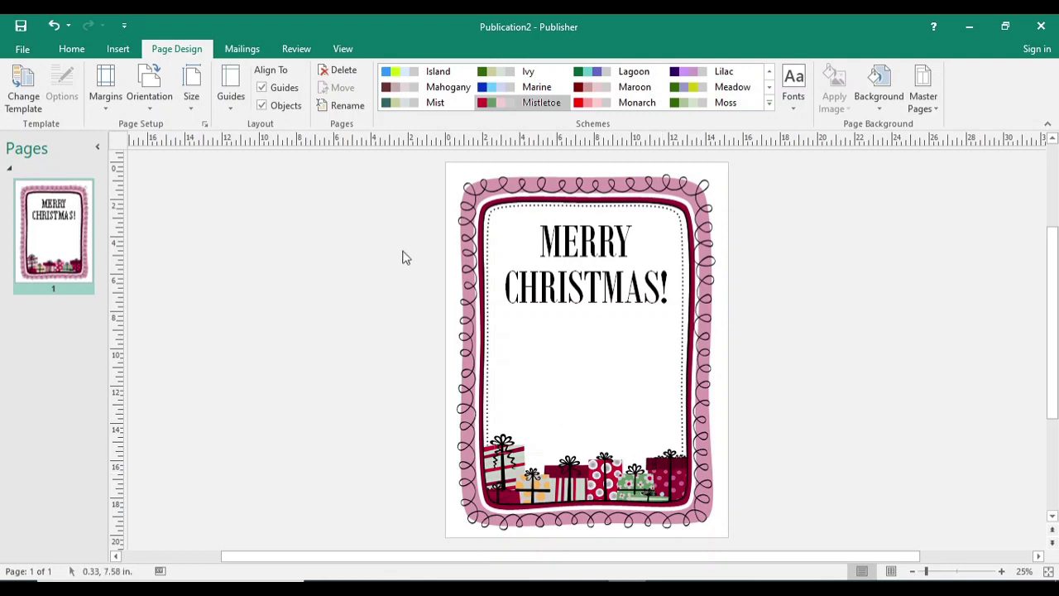
Step: Search online pictures on Bing for 'santa clipart'
{"action": "left_click", "coordinate": [118, 52]}
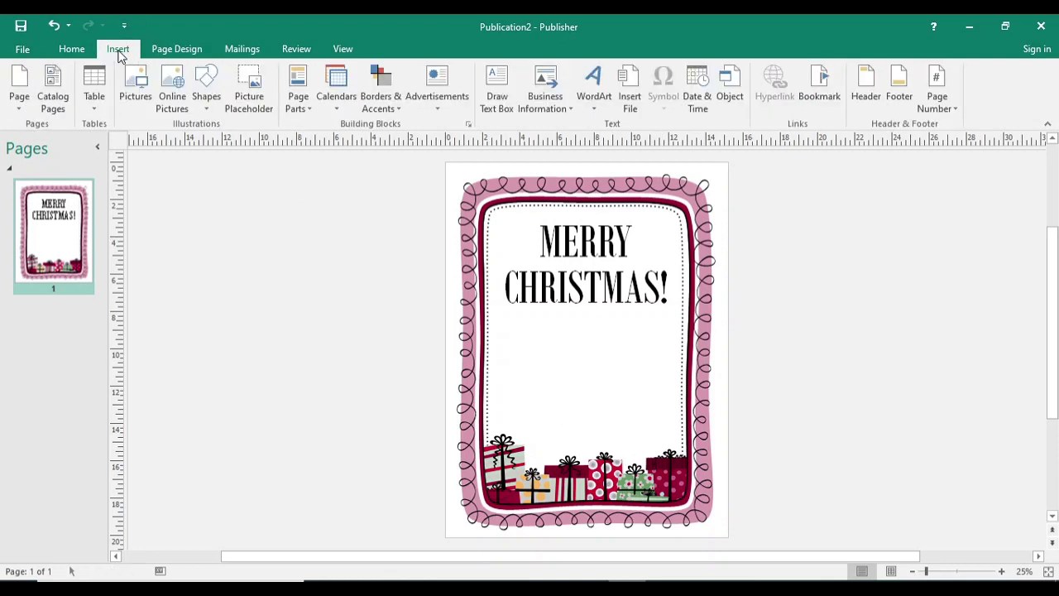
{"action": "left_click", "coordinate": [172, 99]}
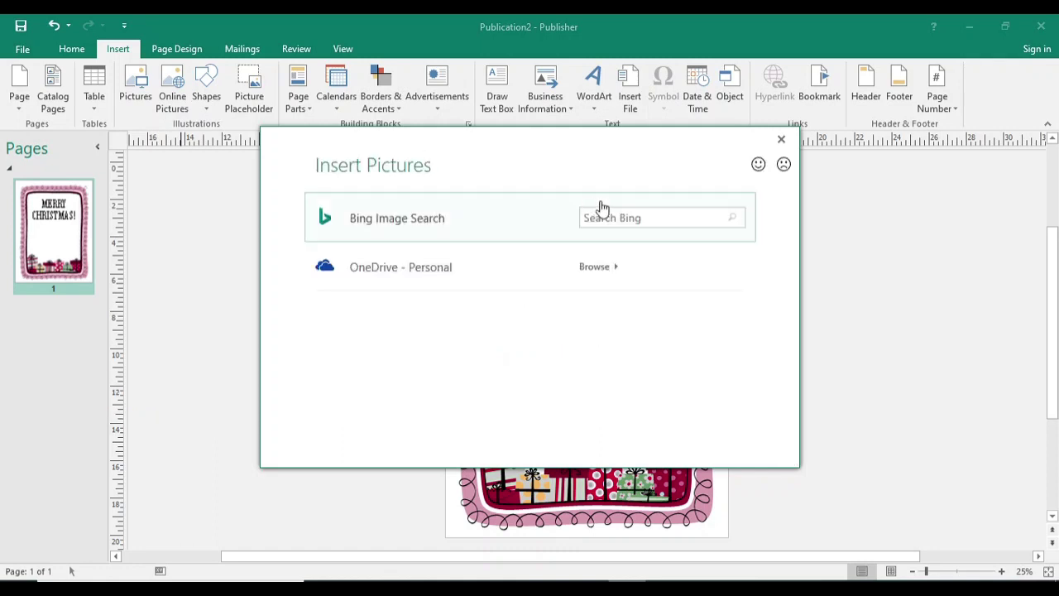
{"action": "left_click", "coordinate": [606, 216]}
{"action": "type", "text": "santa cl"}
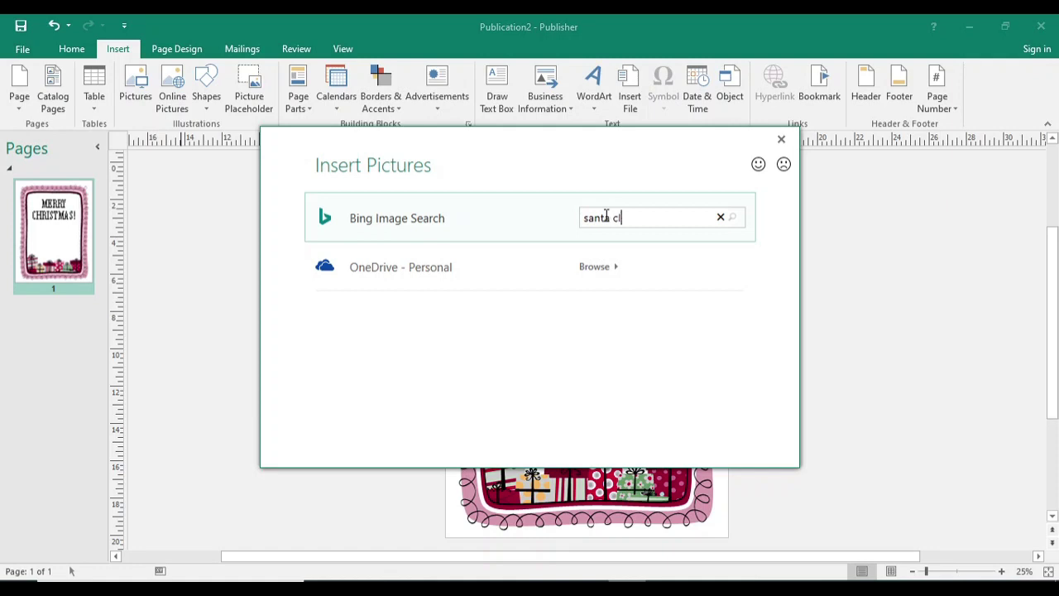
{"action": "type", "text": "ipart"}
{"action": "key", "text": "Return"}
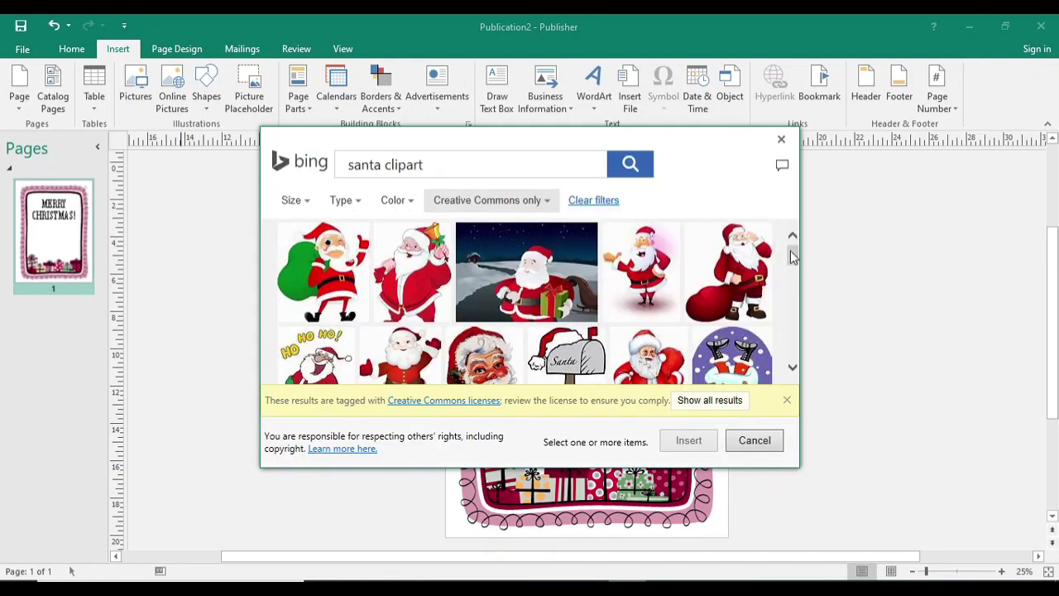
Step: Insert the clipart of Santa carrying a red sack into the card
{"action": "mouse_move", "coordinate": [790, 251]}
{"action": "left_mouse_down"}
{"action": "mouse_move", "coordinate": [791, 303]}
{"action": "mouse_move", "coordinate": [791, 253]}
{"action": "left_mouse_up"}
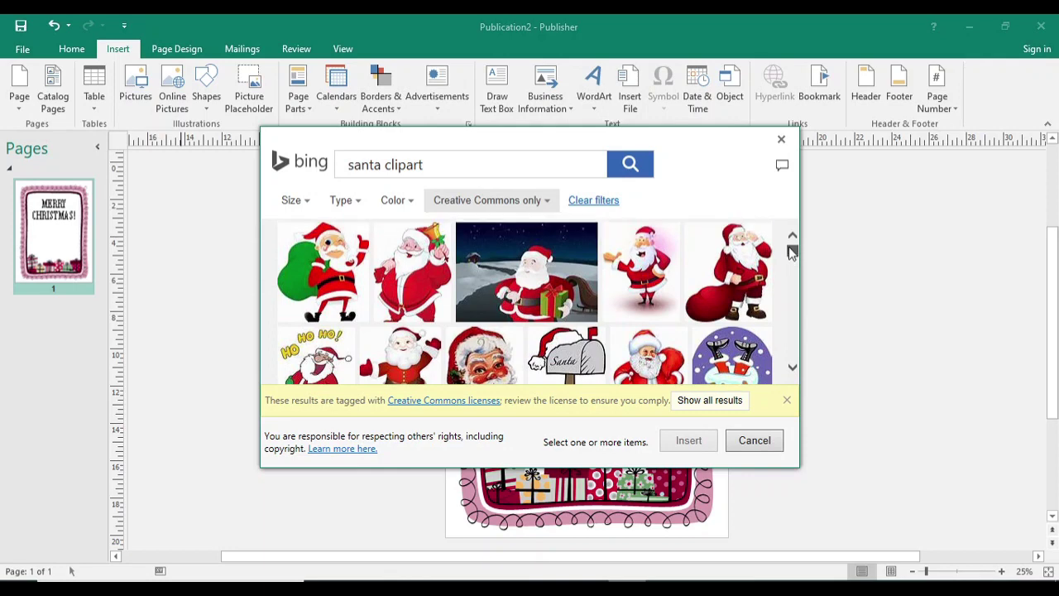
{"action": "left_click", "coordinate": [754, 279]}
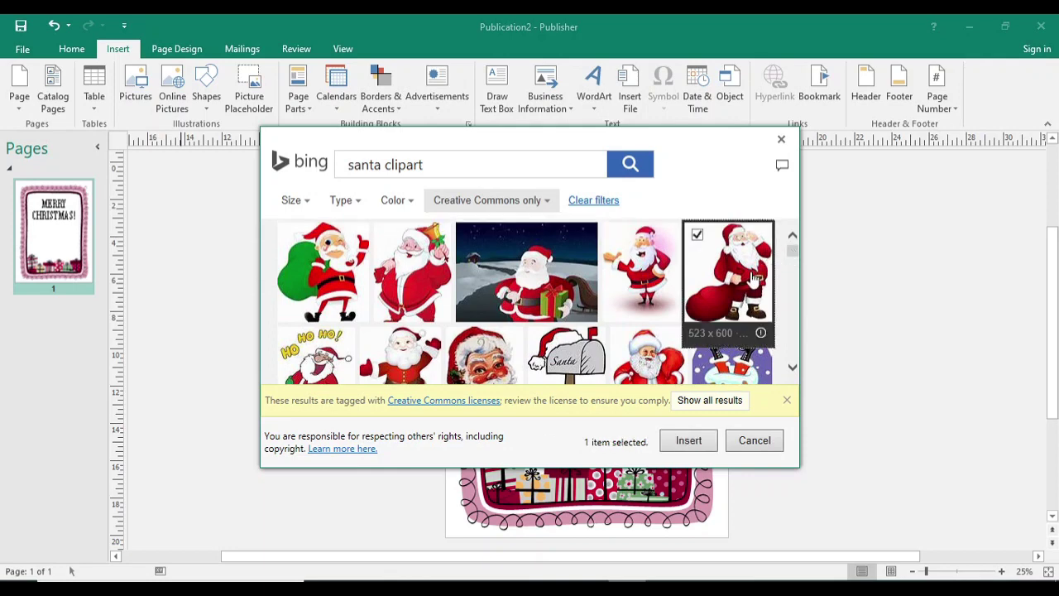
{"action": "left_click", "coordinate": [704, 440]}
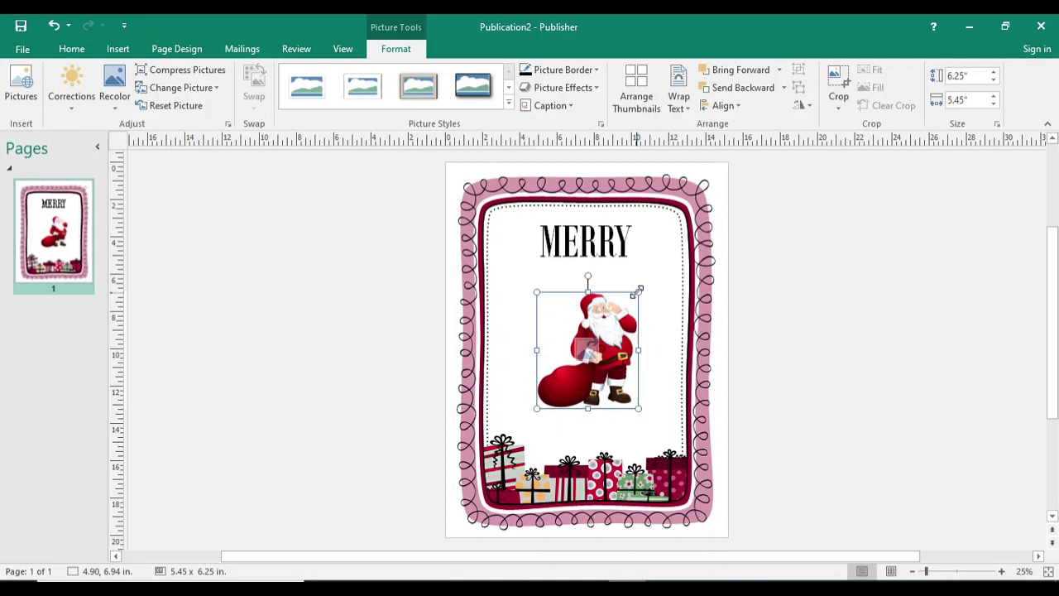
Step: Resize the Santa picture to about 4.12 x 4.72 in. below the heading
{"action": "left_click_drag", "start_coordinate": [637, 294], "coordinate": [600, 375]}
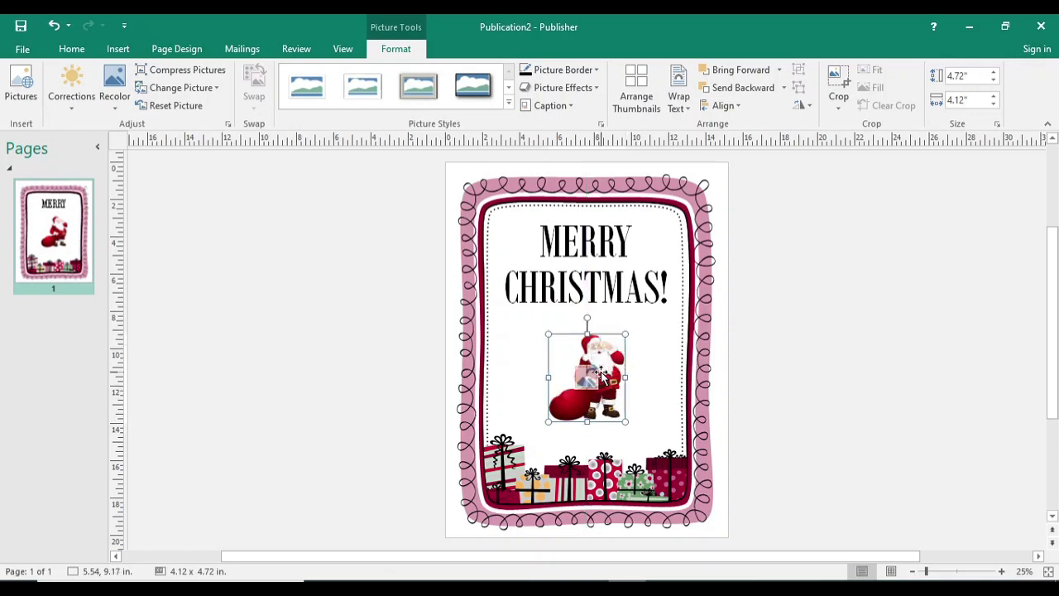
{"action": "left_click", "coordinate": [644, 390]}
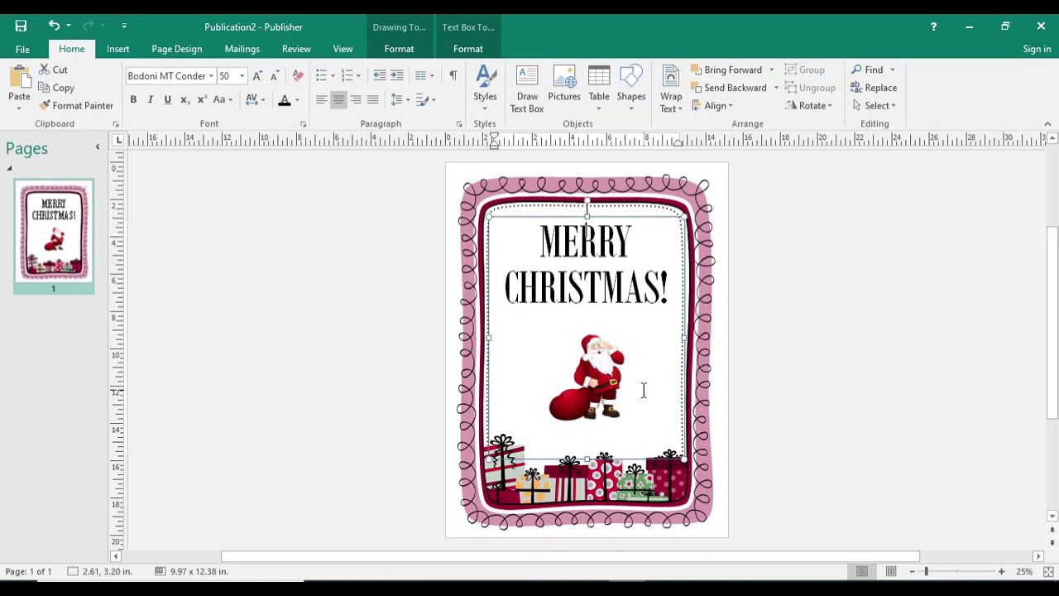
Step: Save the card to the Desktop as 'christams card' in JPEG File Interchange Format
{"action": "left_click", "coordinate": [25, 49]}
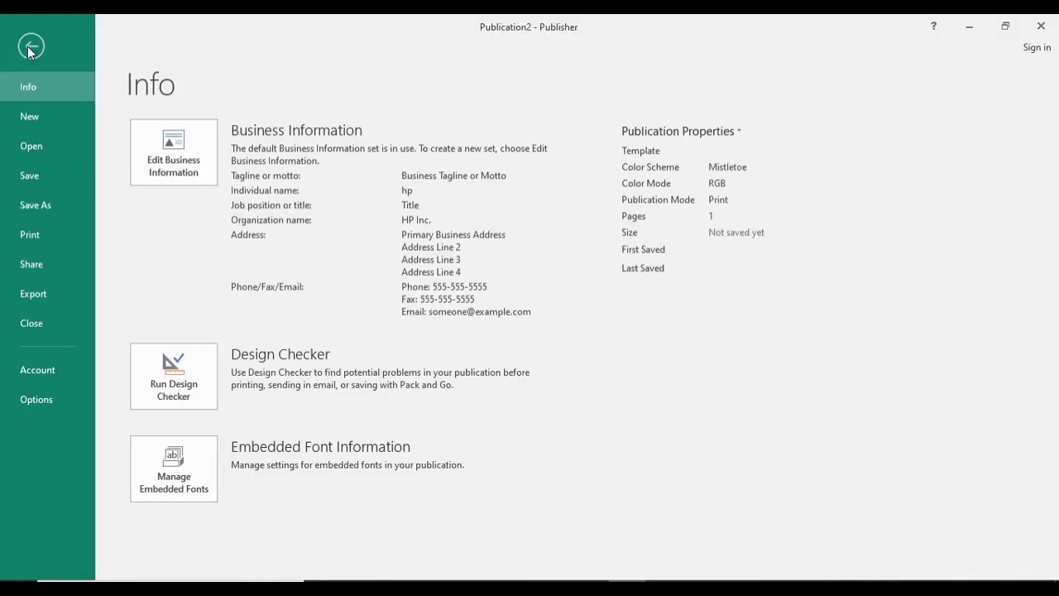
{"action": "left_click", "coordinate": [29, 206]}
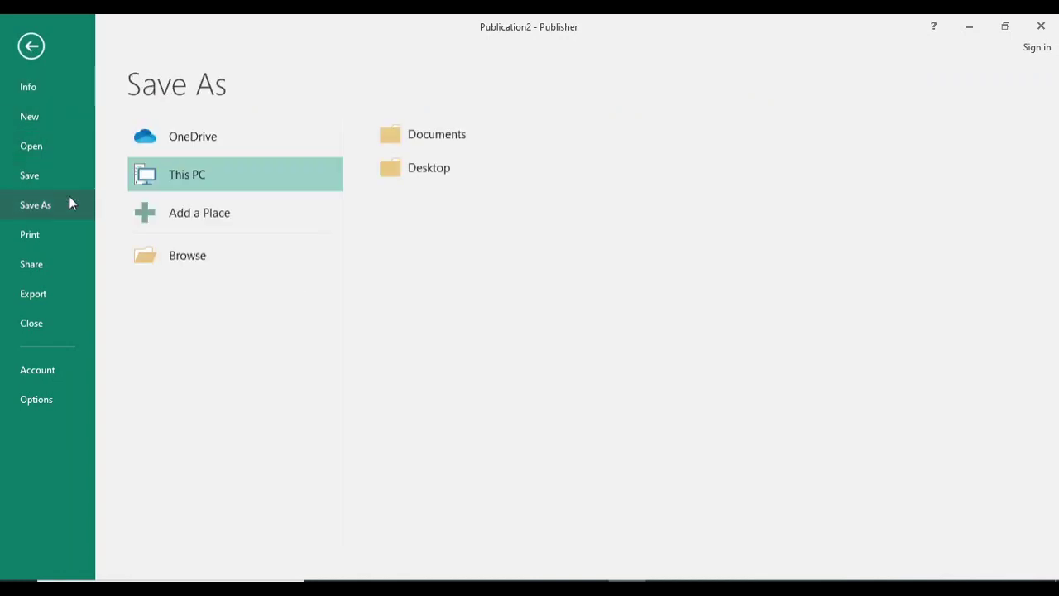
{"action": "left_click", "coordinate": [430, 182]}
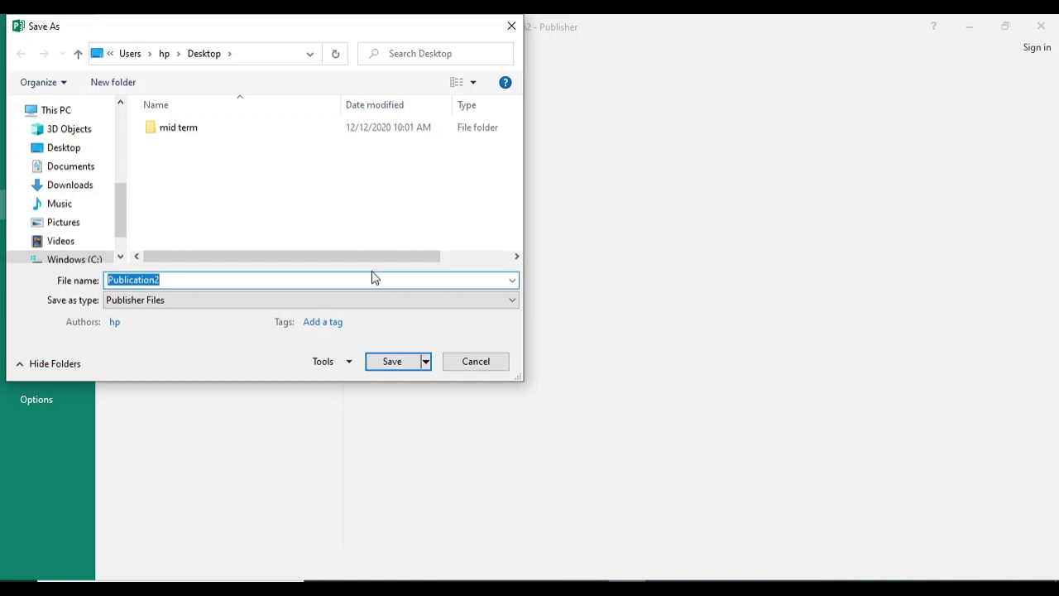
{"action": "type", "text": "chri"}
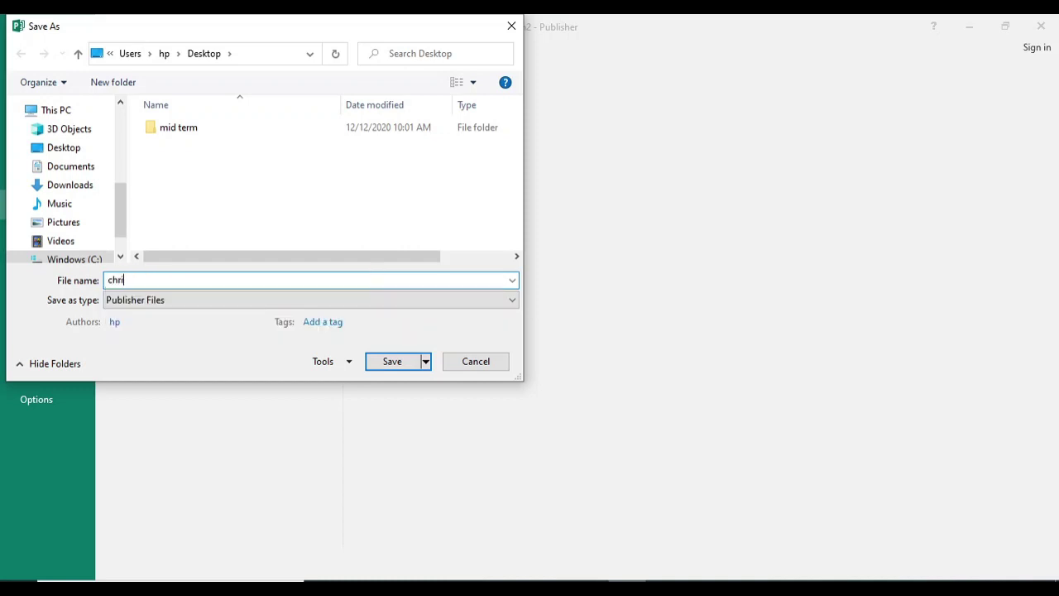
{"action": "type", "text": "stams card"}
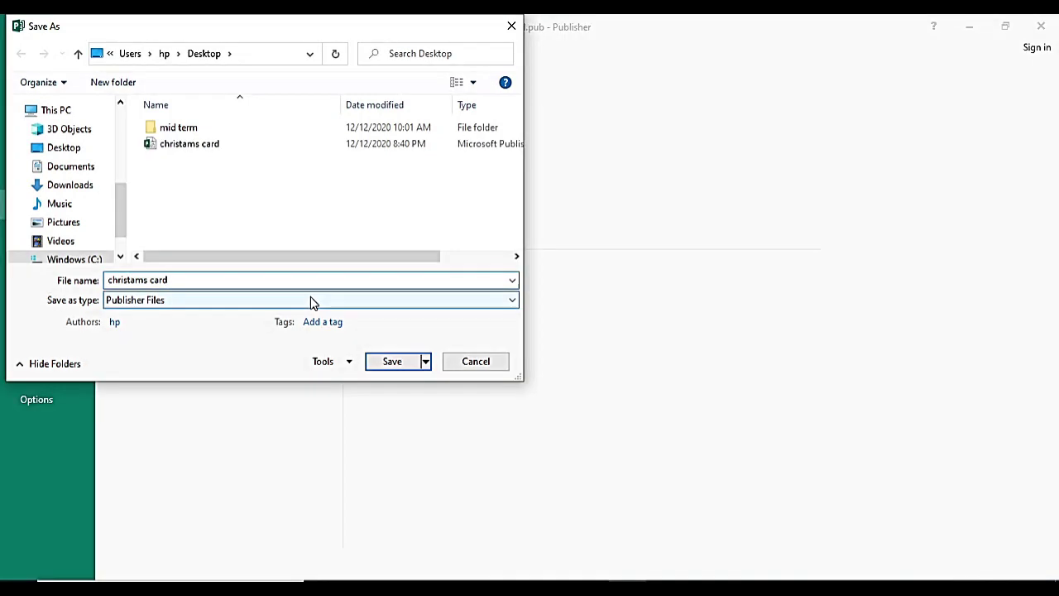
{"action": "left_click", "coordinate": [311, 299]}
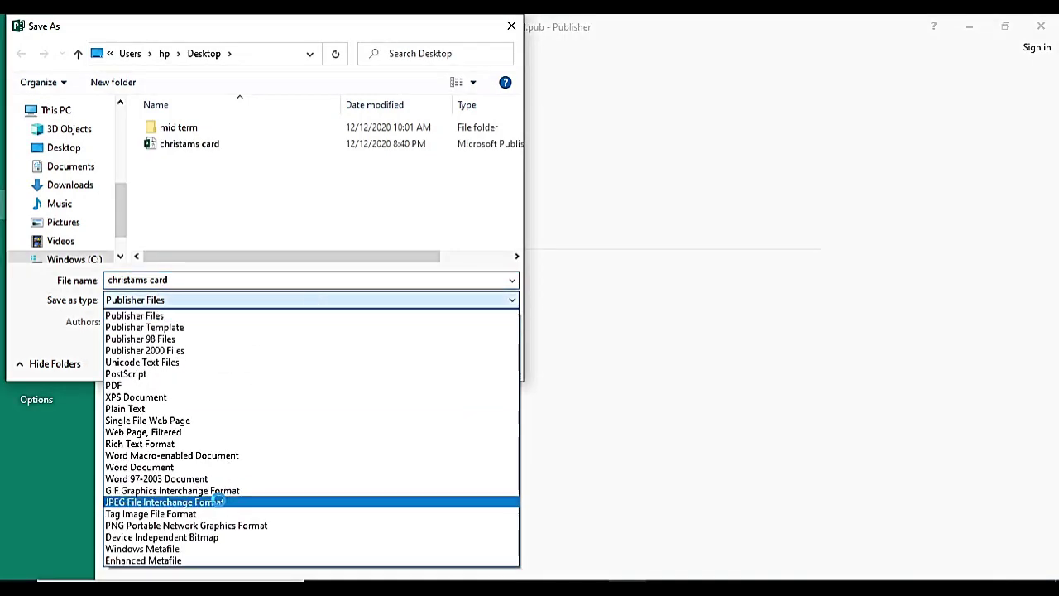
{"action": "left_click", "coordinate": [219, 503]}
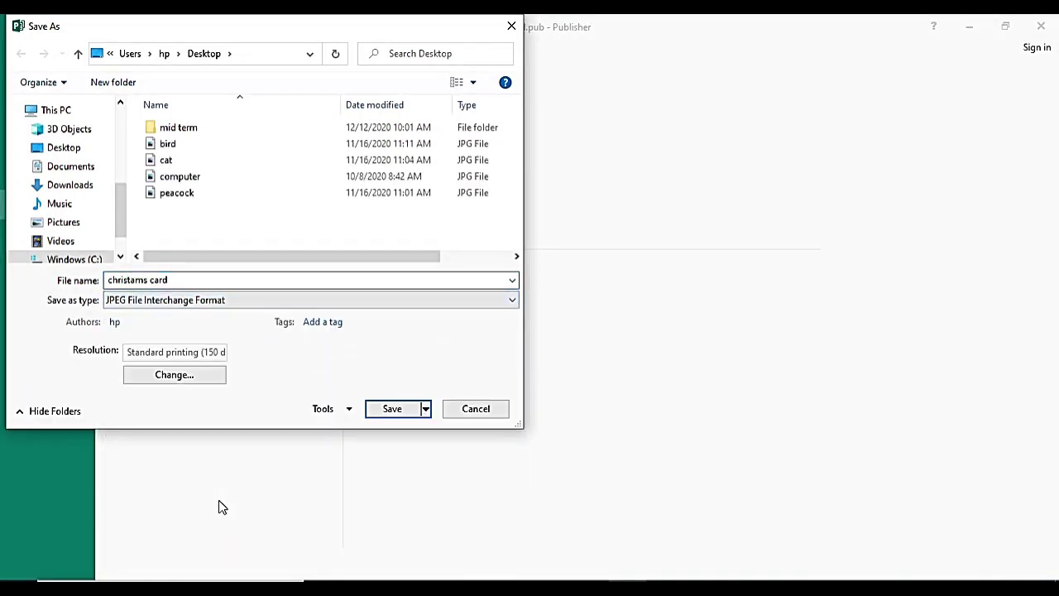
{"action": "left_click", "coordinate": [391, 409]}
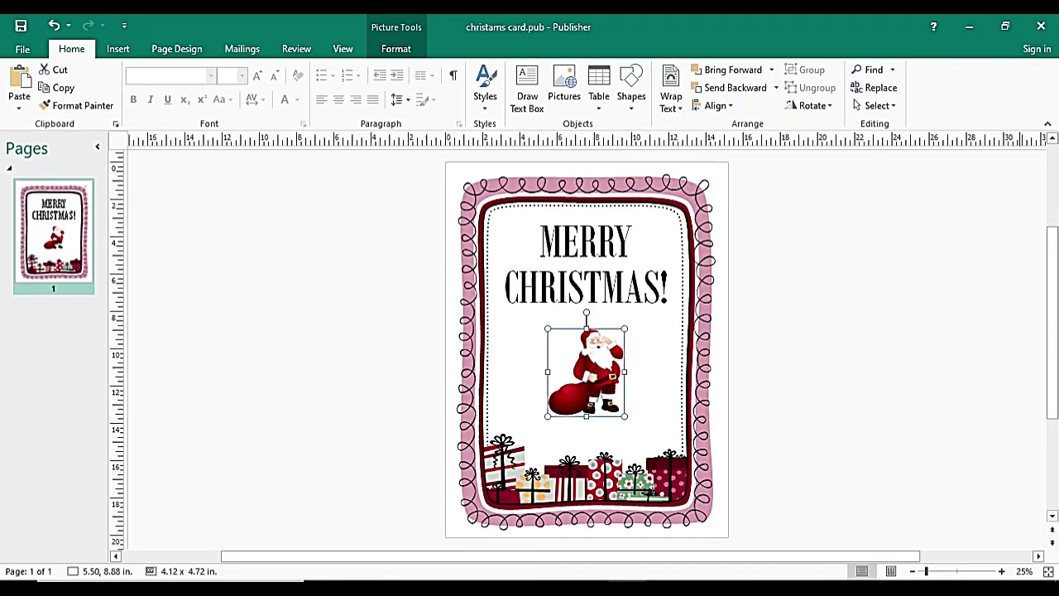
Step: Leave Publisher and show the Windows desktop to view the saved christams card files
{"action": "key", "text": "super+d"}
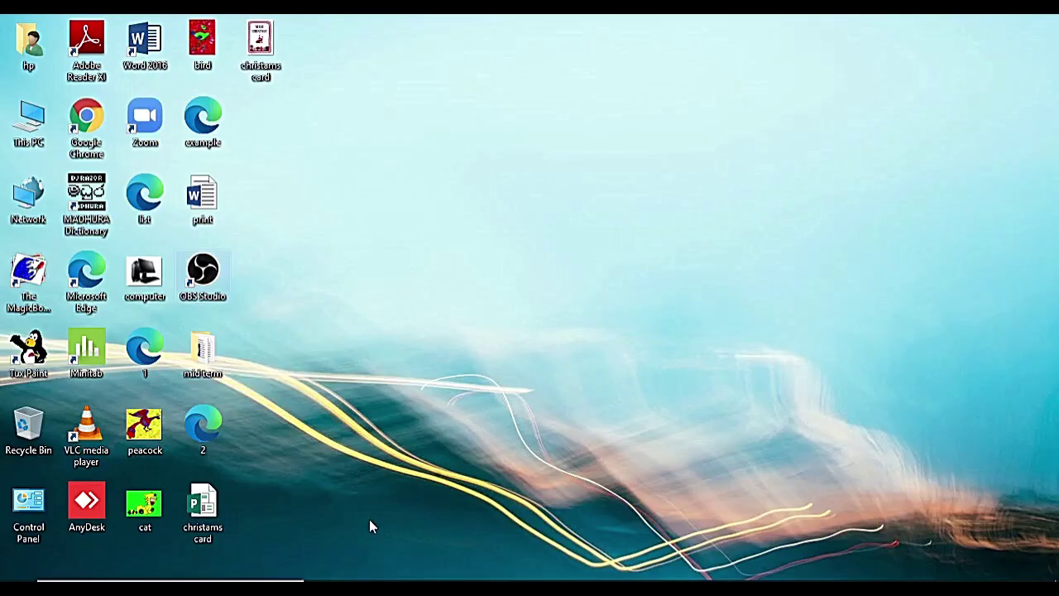